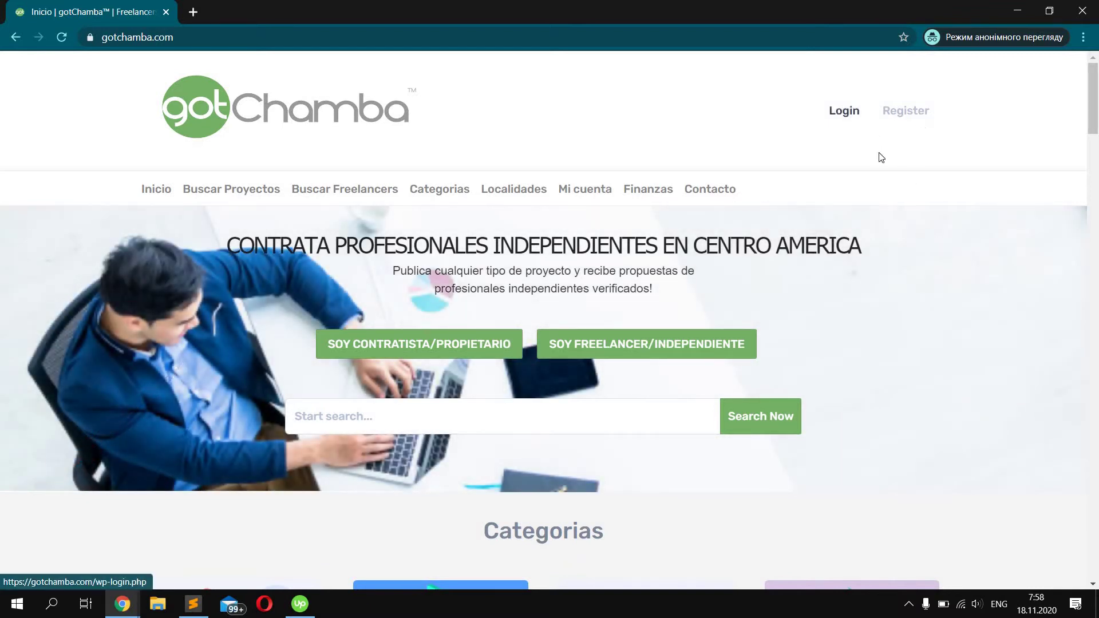
Open the Login and Register pages in background tabs and select the wp-login.php part of the login address
{"action": "middle_click", "coordinate": [843, 111]}
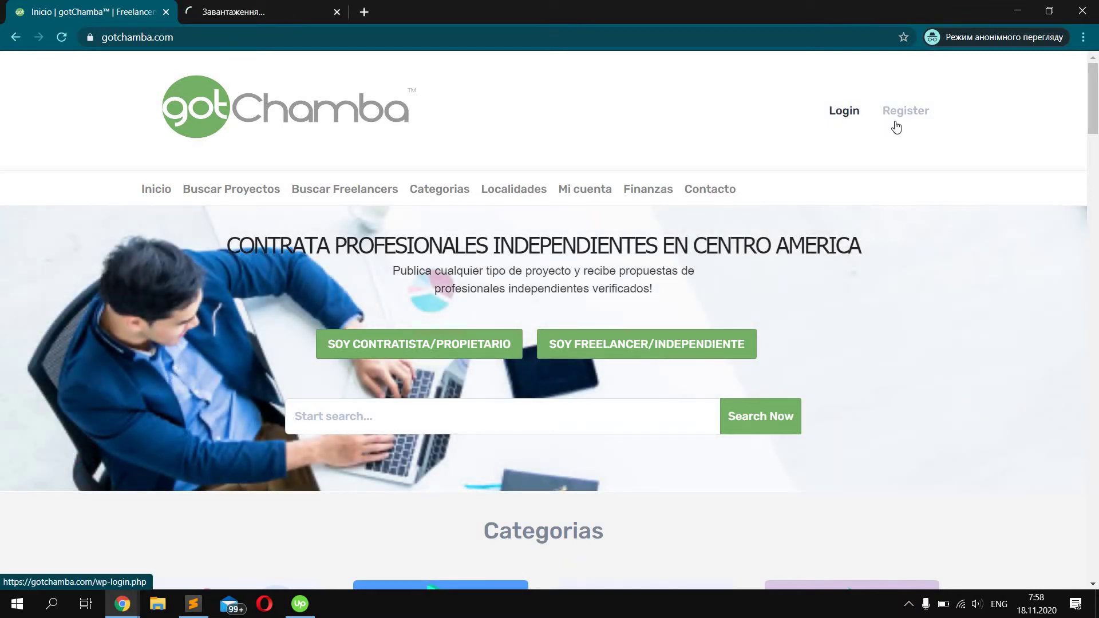
{"action": "middle_click", "coordinate": [892, 171]}
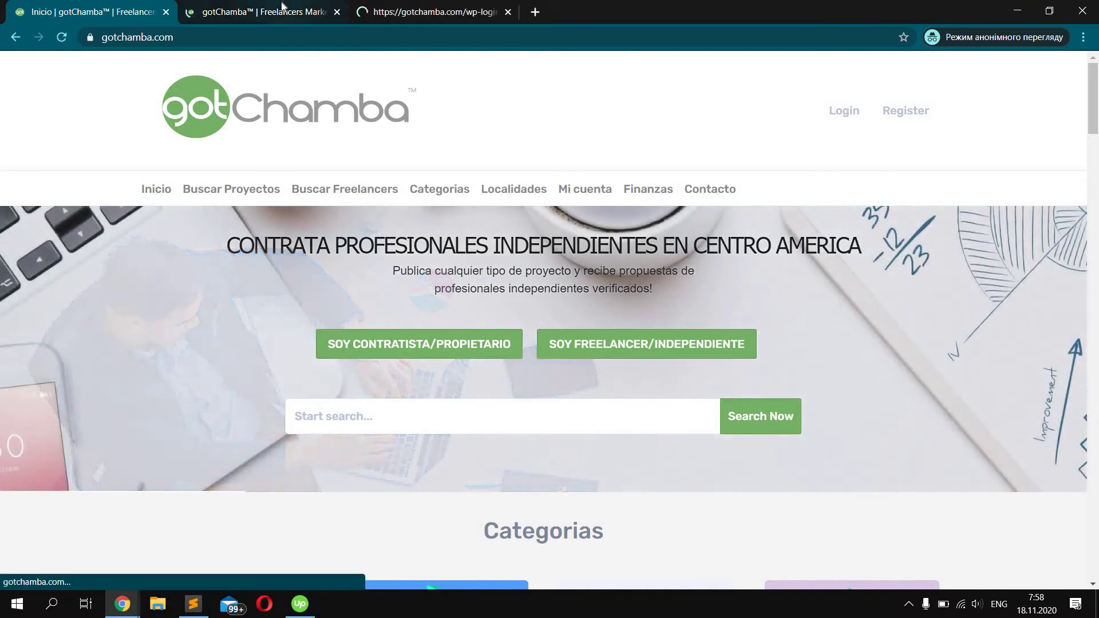
{"action": "left_click", "coordinate": [262, 12]}
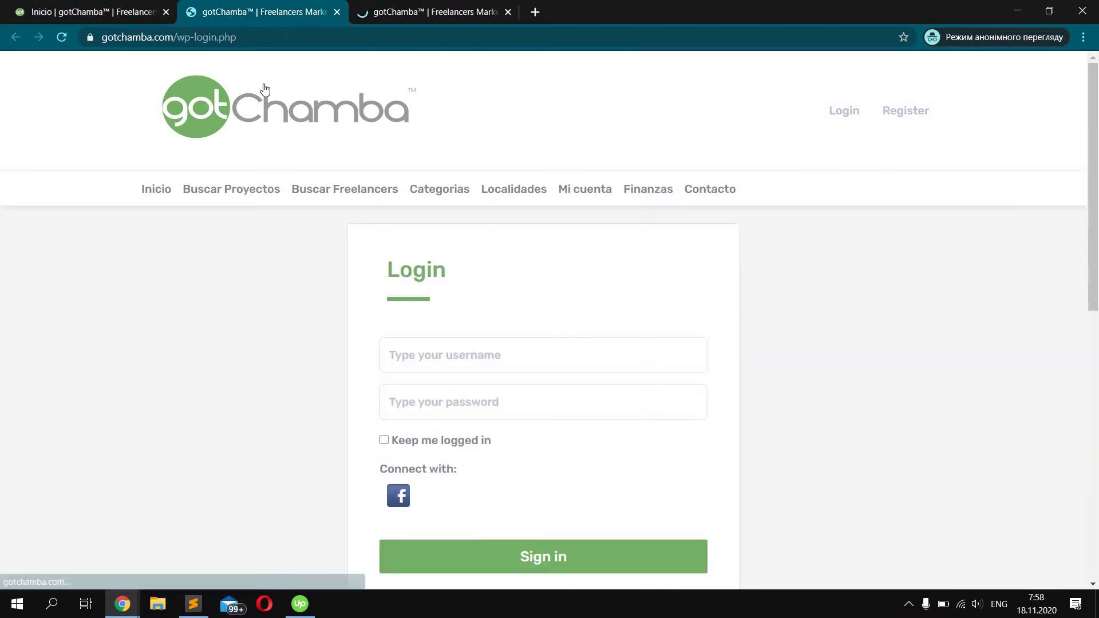
{"action": "left_click", "coordinate": [185, 38]}
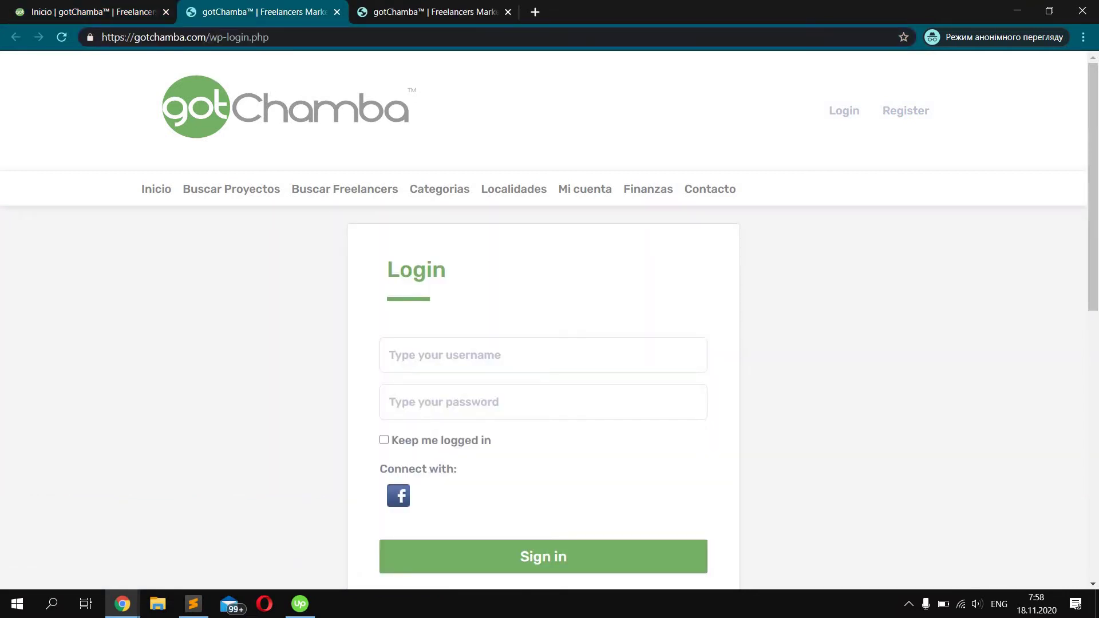
{"action": "left_click_drag", "start_coordinate": [208, 37], "coordinate": [270, 37]}
{"action": "left_click", "coordinate": [271, 37]}
{"action": "double_click", "coordinate": [417, 269]}
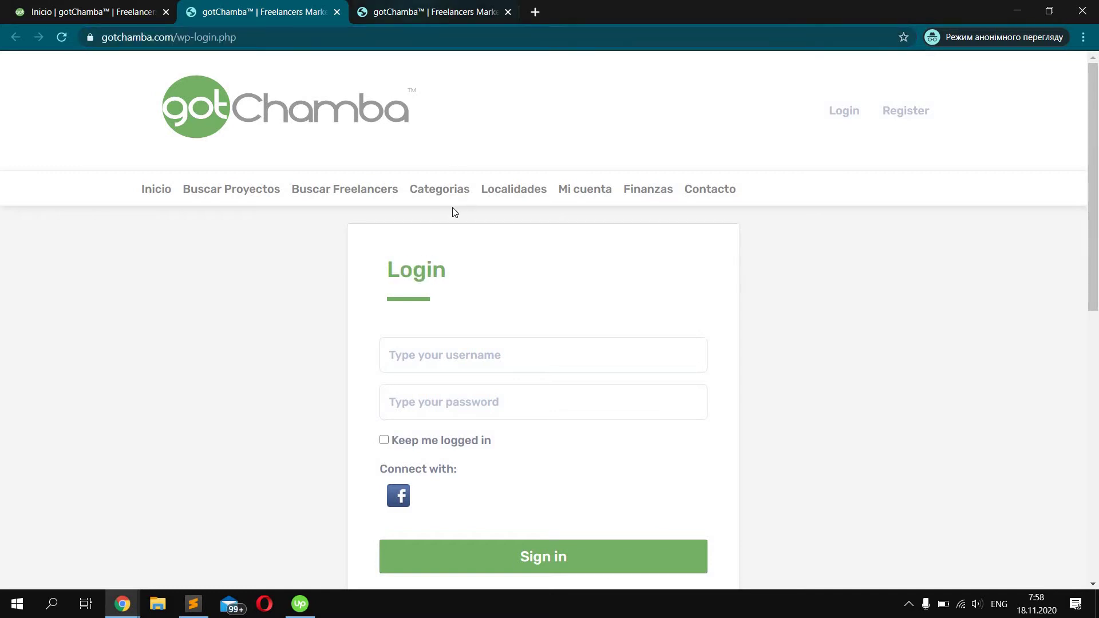
Select the wp-login.php?action=register part of the register address and compare it with the login tab
{"action": "left_click", "coordinate": [434, 11]}
{"action": "left_click_drag", "start_coordinate": [386, 269], "coordinate": [447, 269]}
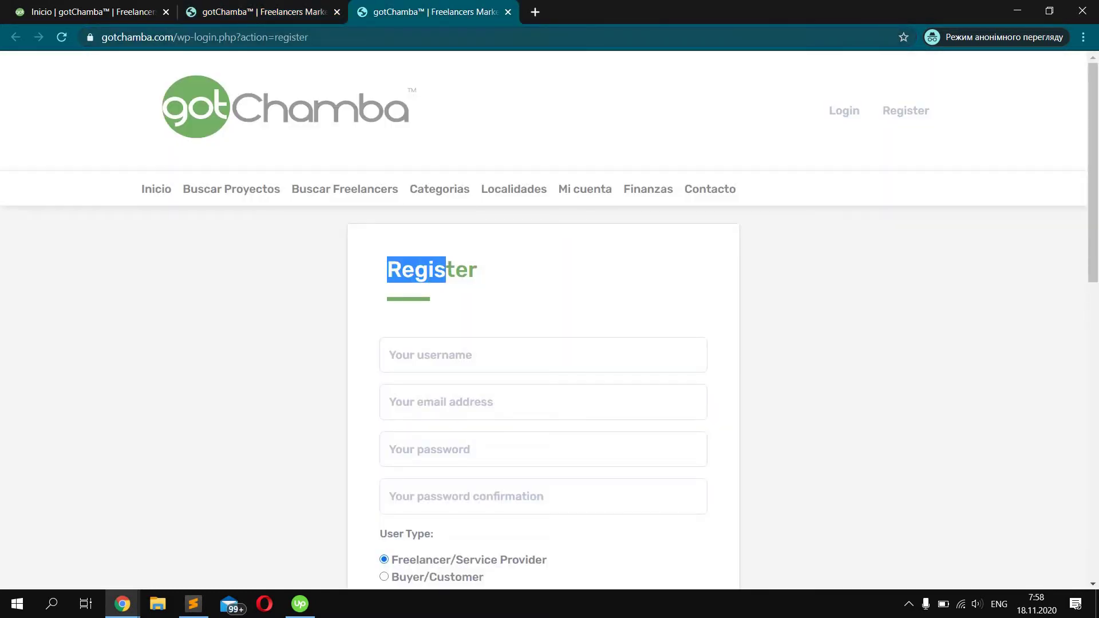
{"action": "left_click_drag", "start_coordinate": [209, 36], "coordinate": [342, 36]}
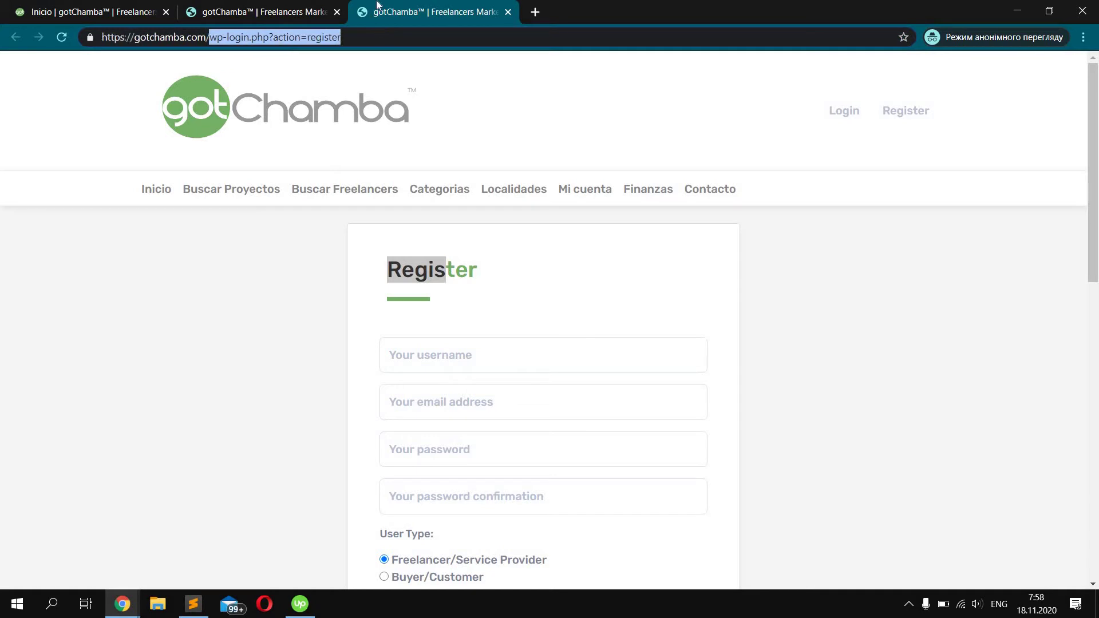
{"action": "left_click", "coordinate": [258, 11]}
{"action": "left_click_drag", "start_coordinate": [208, 37], "coordinate": [269, 36]}
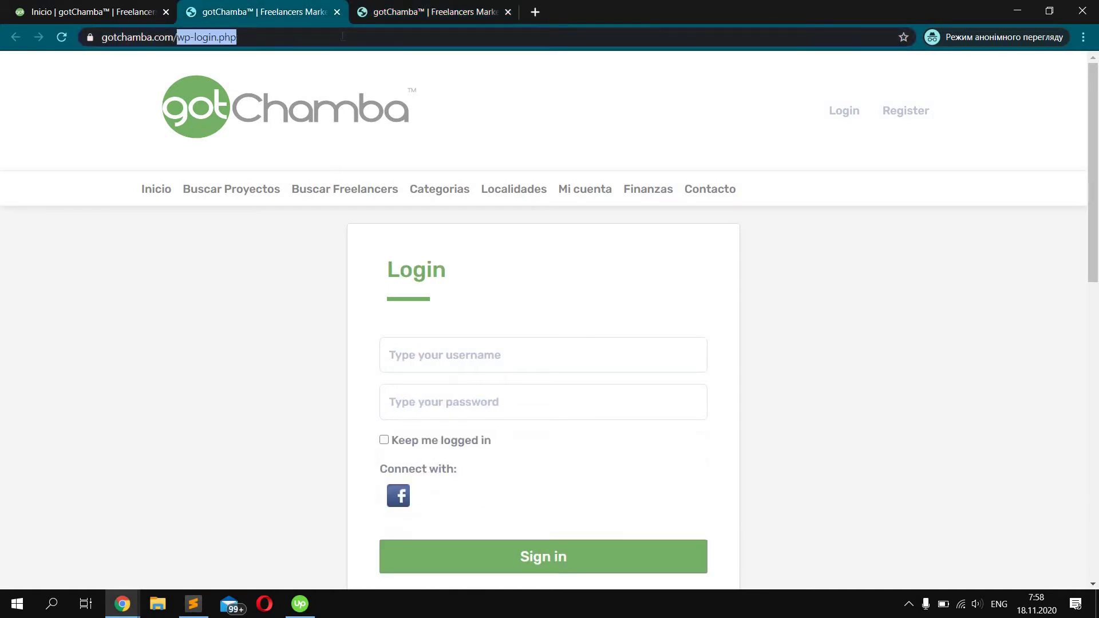
{"action": "type", "text": "login"}
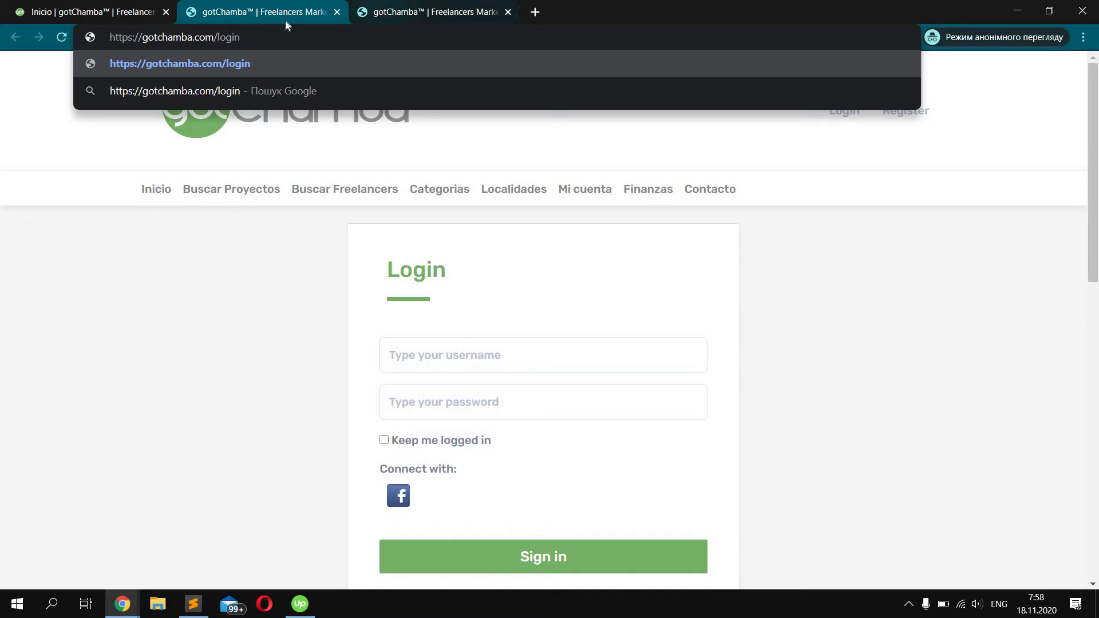
{"action": "left_click", "coordinate": [433, 11]}
{"action": "type", "text": "registra"}
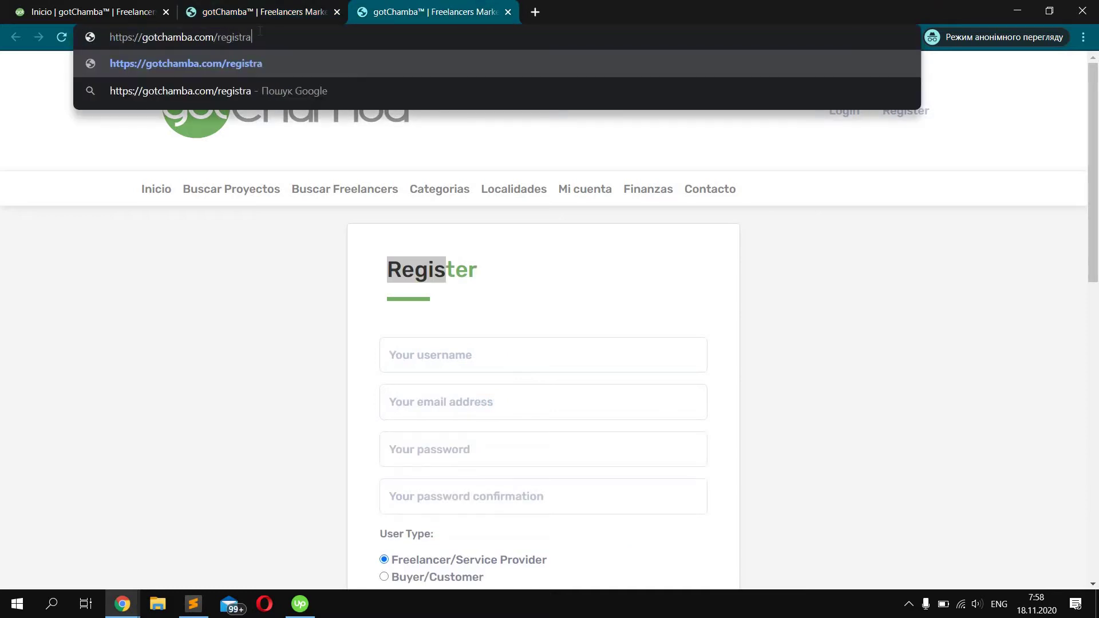
{"action": "type", "text": "tion"}
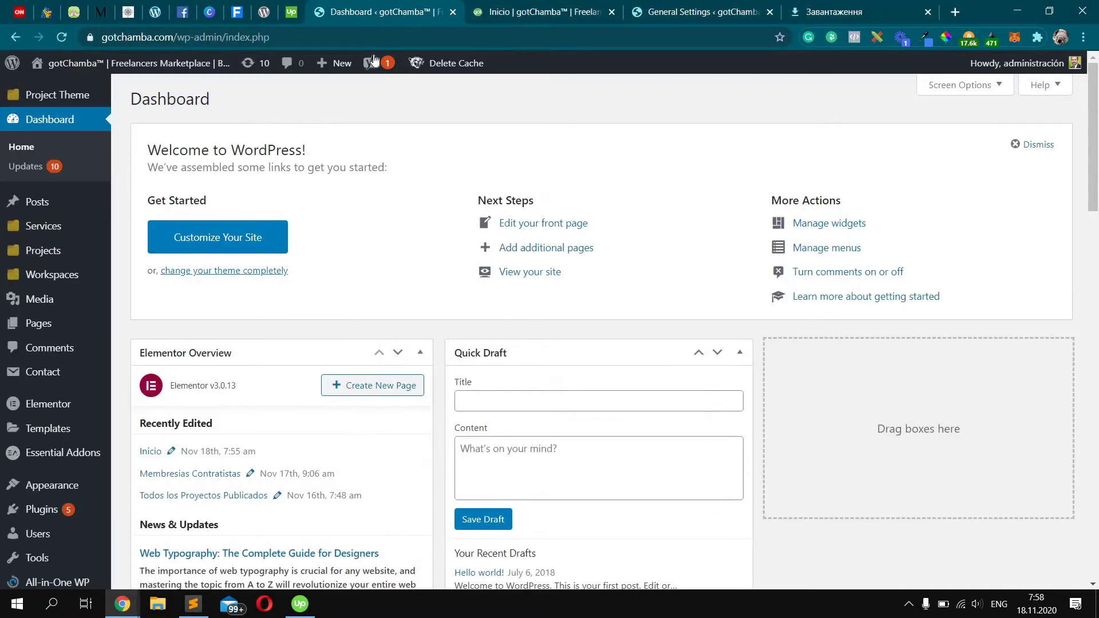
Go to Plugins in the admin sidebar and choose Add New
{"action": "left_click", "coordinate": [38, 511]}
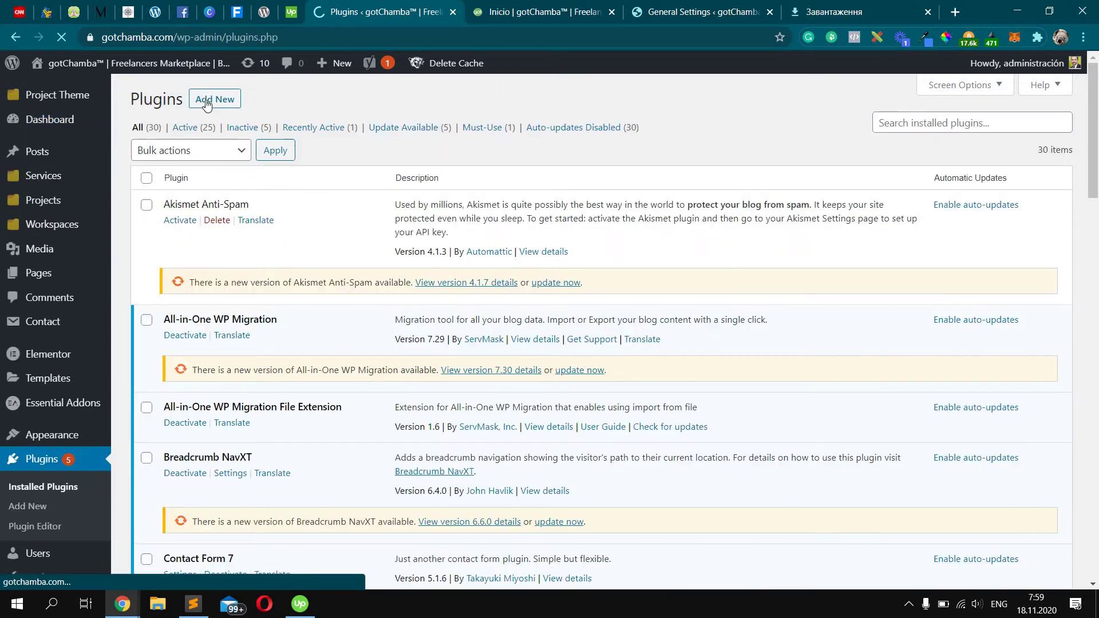
{"action": "left_click", "coordinate": [207, 103]}
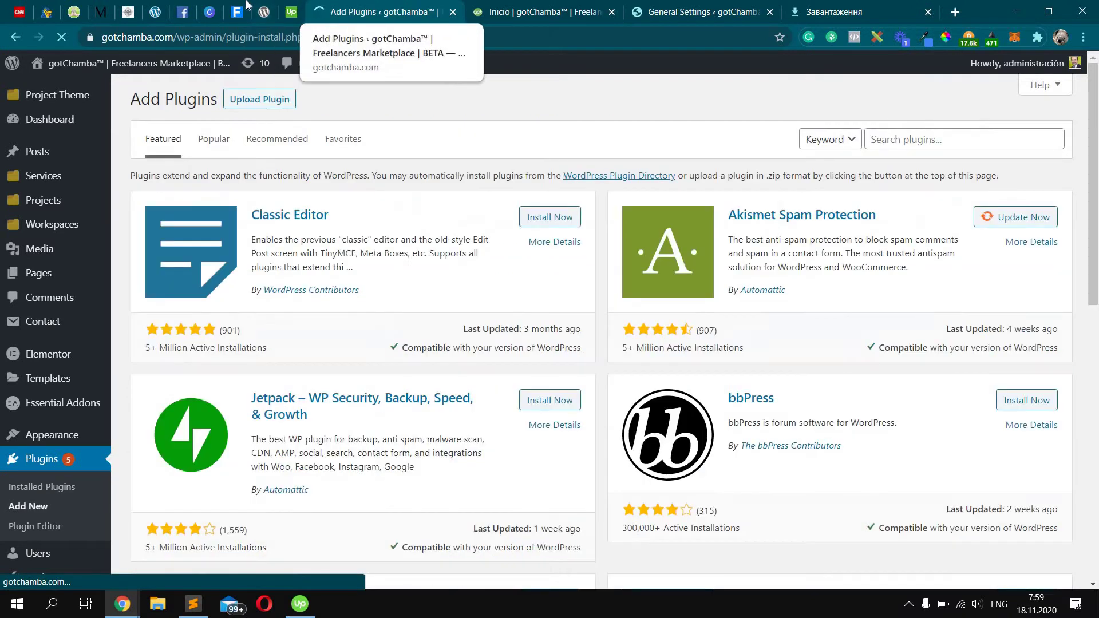
Download the Custom Login URL plugin zip from its WordPress.org page
{"action": "left_click", "coordinate": [264, 11]}
{"action": "left_click_drag", "start_coordinate": [488, 272], "coordinate": [317, 271]}
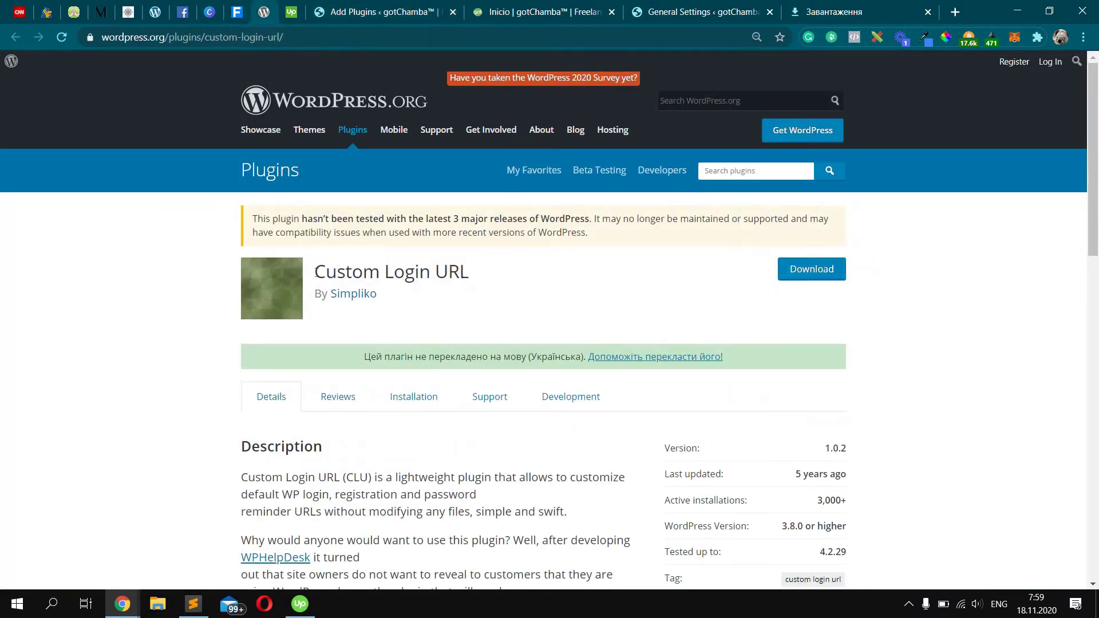
{"action": "left_click", "coordinate": [316, 271]}
{"action": "left_click", "coordinate": [800, 269]}
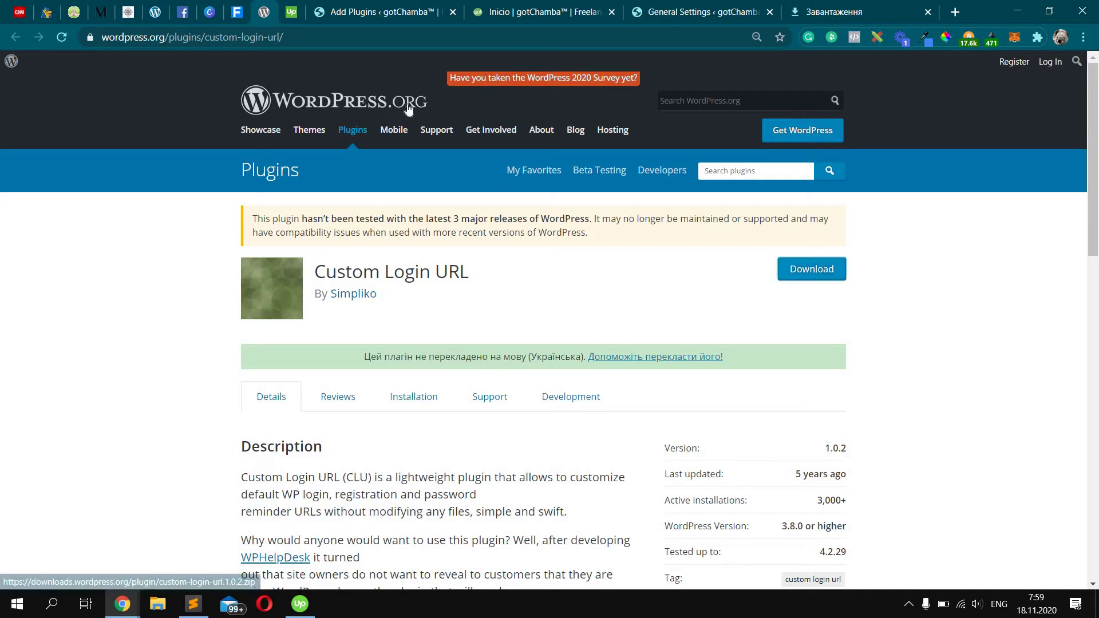
Upload custom-login-url.1.0.2.zip through Upload Plugin, then install and activate it
{"action": "left_click", "coordinate": [382, 11]}
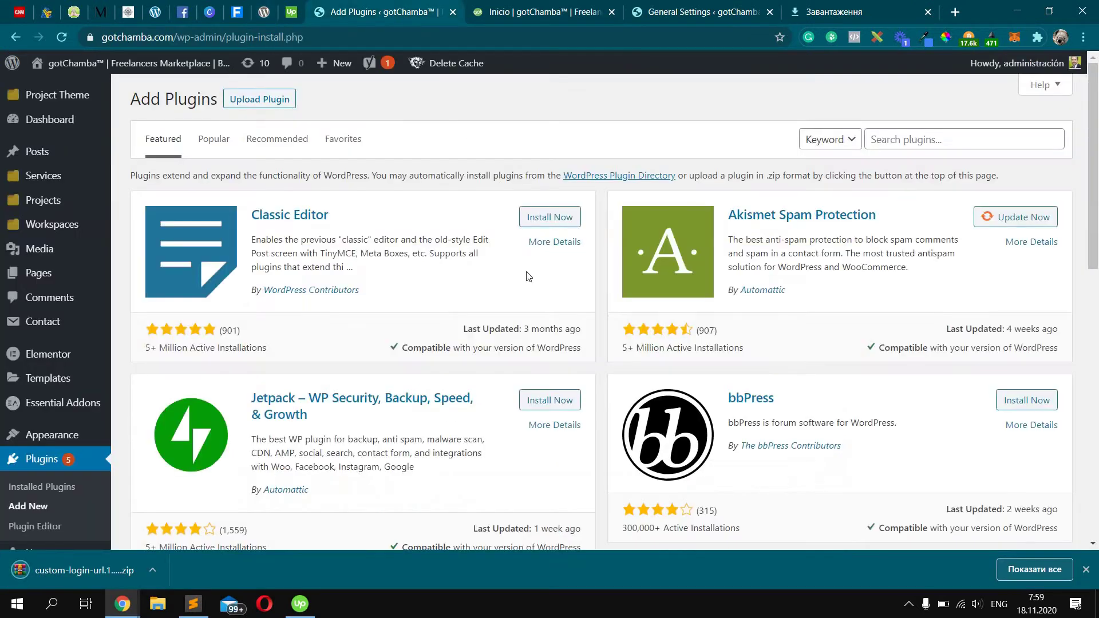
{"action": "left_click", "coordinate": [259, 98]}
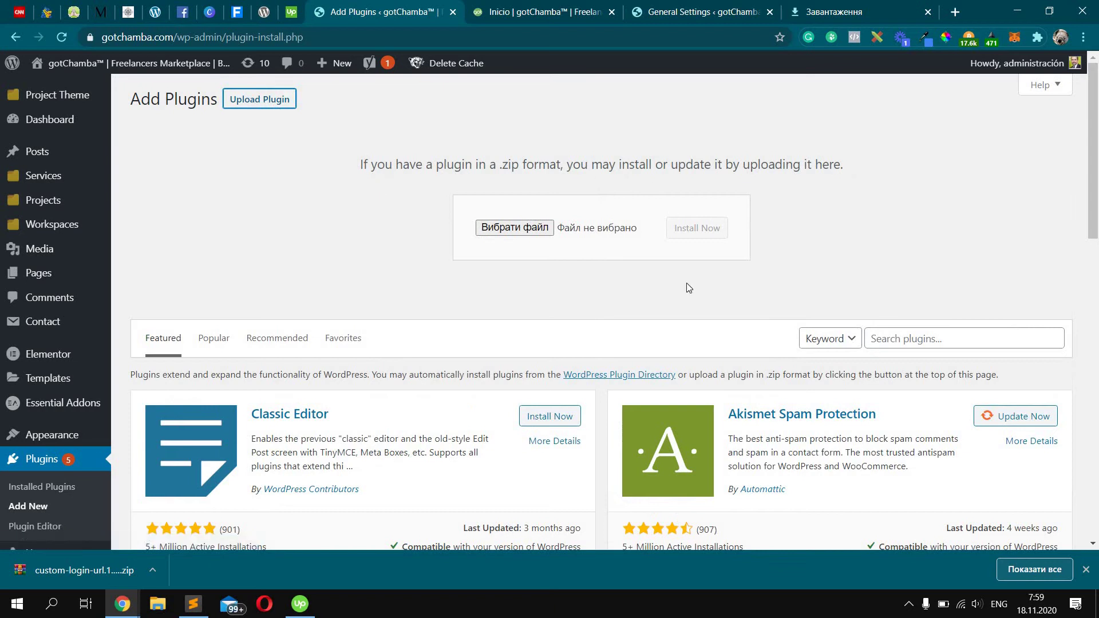
{"action": "left_click", "coordinate": [515, 228]}
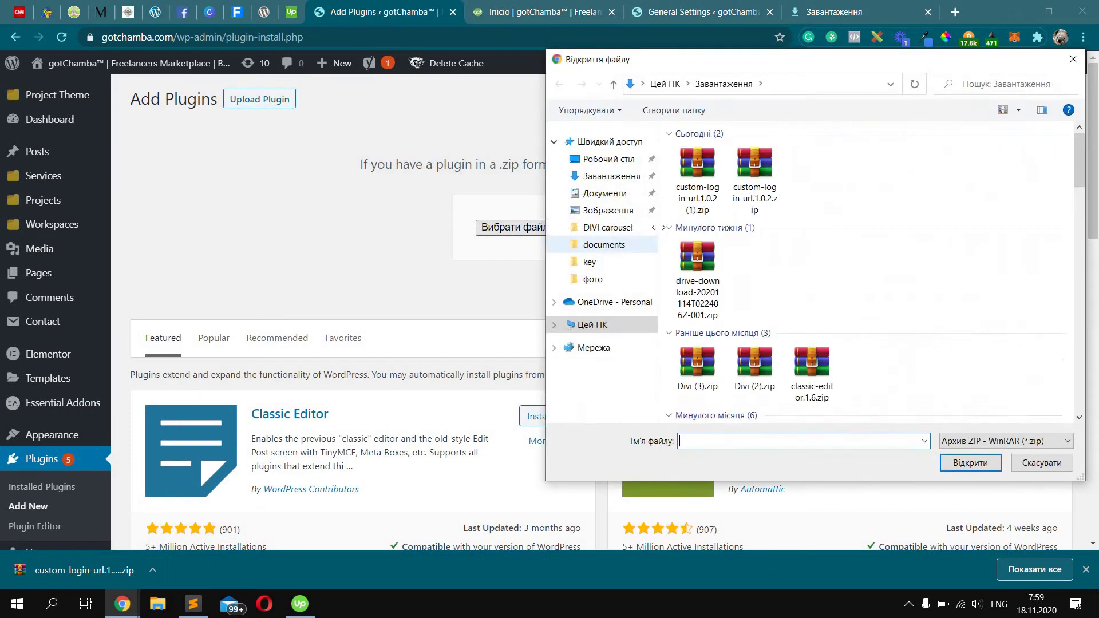
{"action": "left_click", "coordinate": [754, 181]}
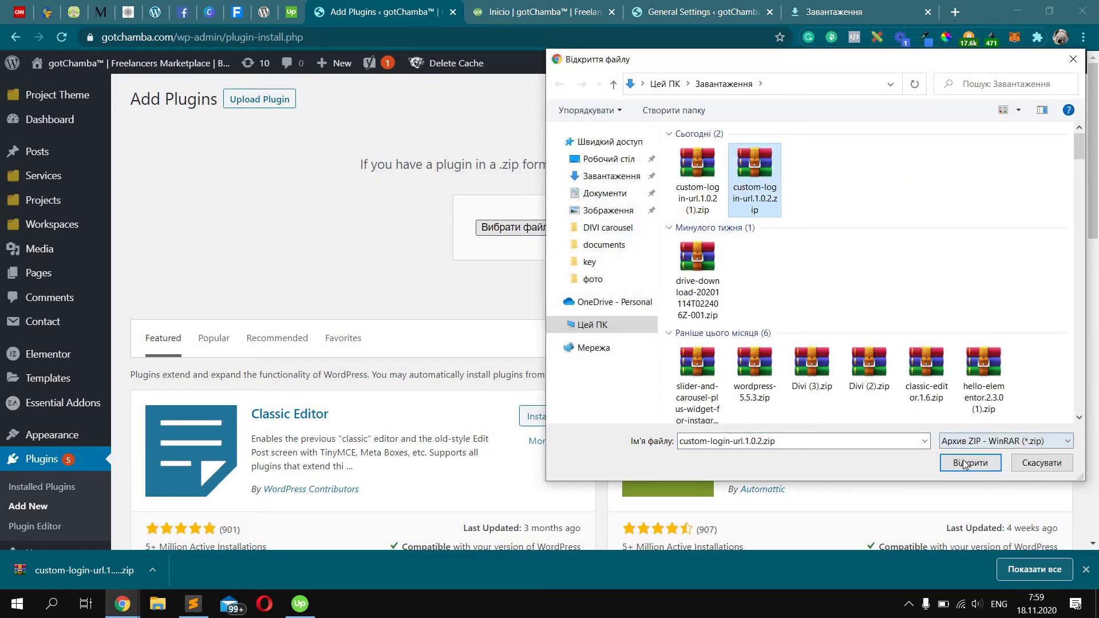
{"action": "left_click", "coordinate": [969, 463]}
{"action": "left_click", "coordinate": [697, 227]}
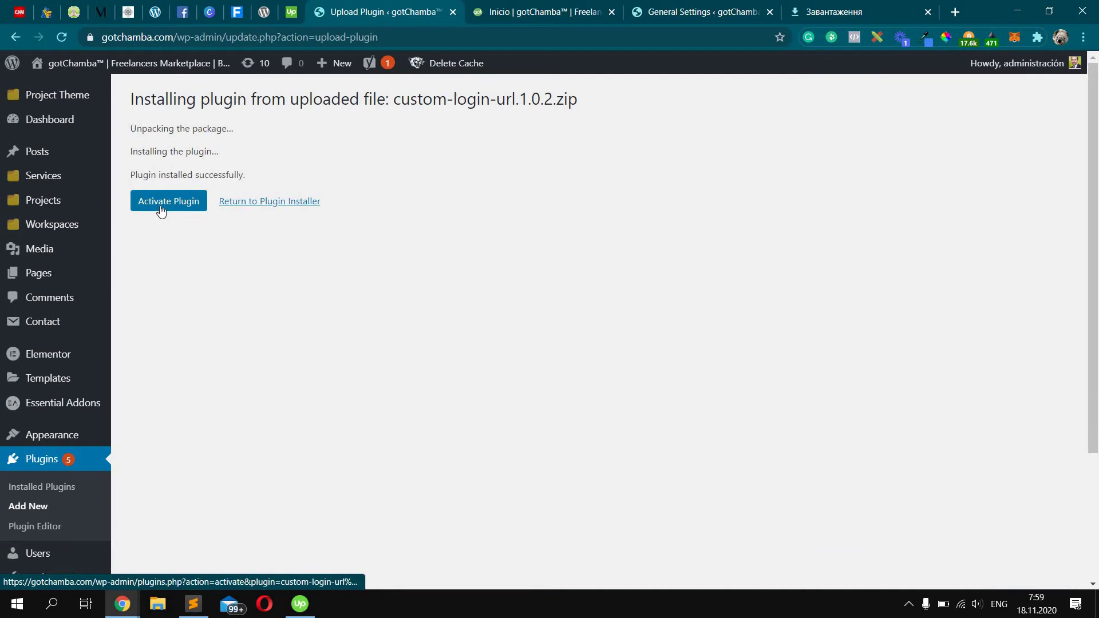
{"action": "left_click", "coordinate": [160, 207]}
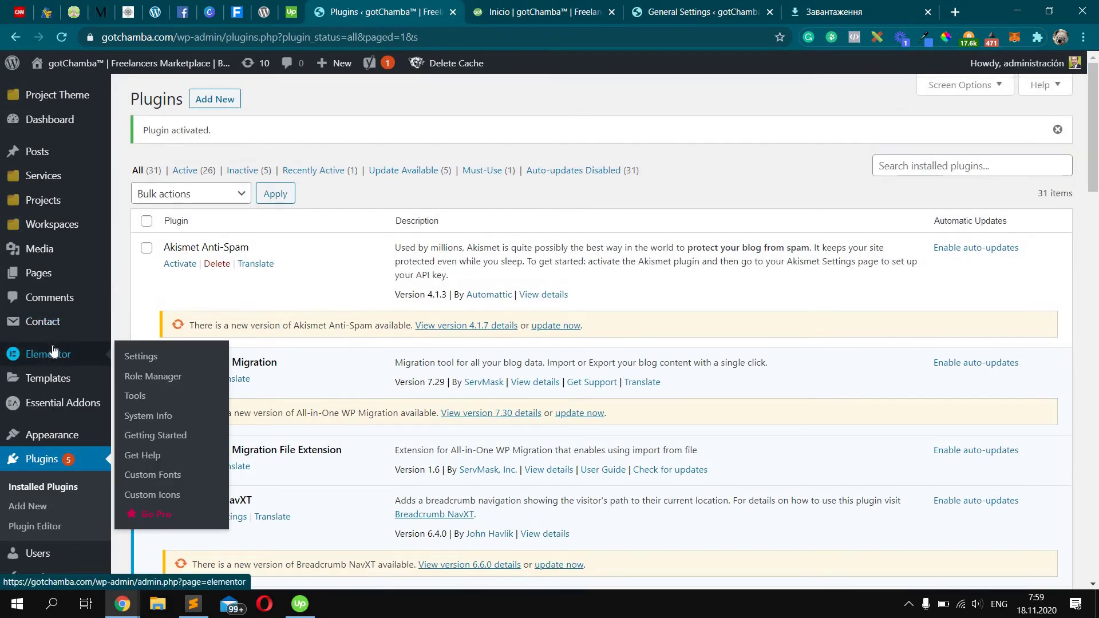
{"action": "scroll", "coordinate": [60, 387], "scroll_direction": "down", "scroll_amount": 3}
{"action": "scroll", "coordinate": [61, 444], "scroll_direction": "down", "scroll_amount": 1}
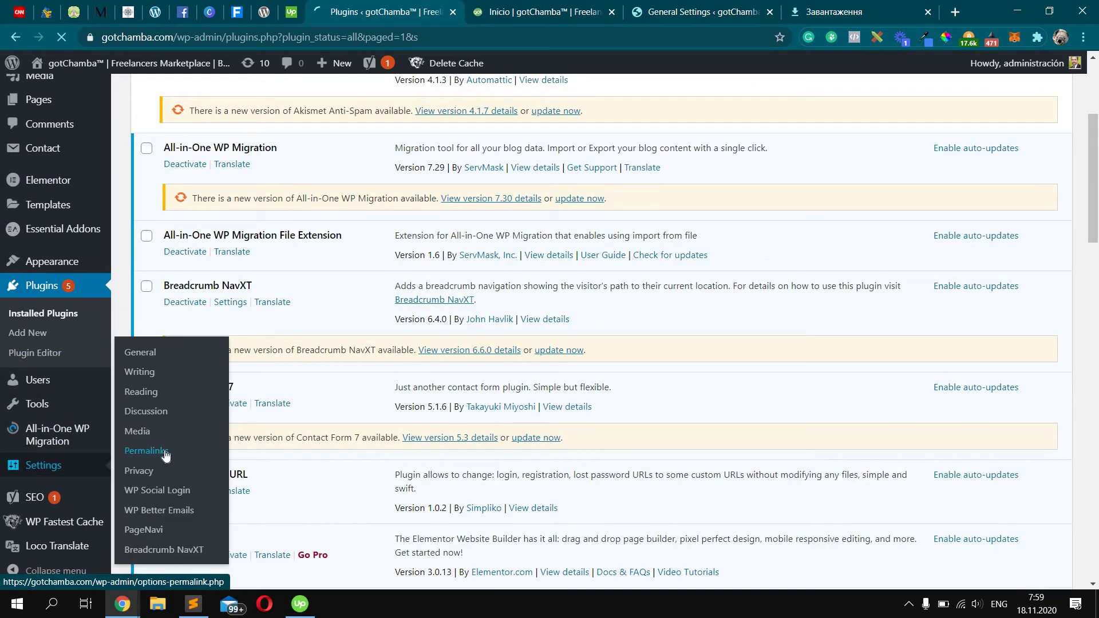
Open Settings > Permalinks and highlight the Authentication Permalinks and Authentication Redirects headings
{"action": "left_click", "coordinate": [164, 453]}
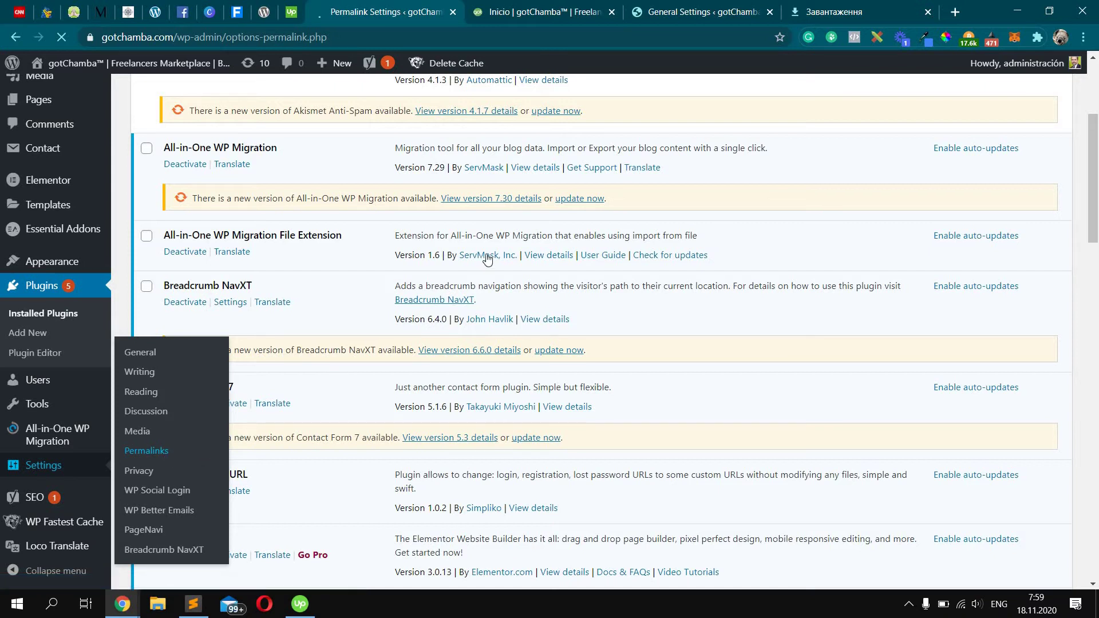
{"action": "scroll", "coordinate": [496, 255], "scroll_direction": "down", "scroll_amount": 2}
{"action": "scroll", "coordinate": [497, 256], "scroll_direction": "down", "scroll_amount": 2}
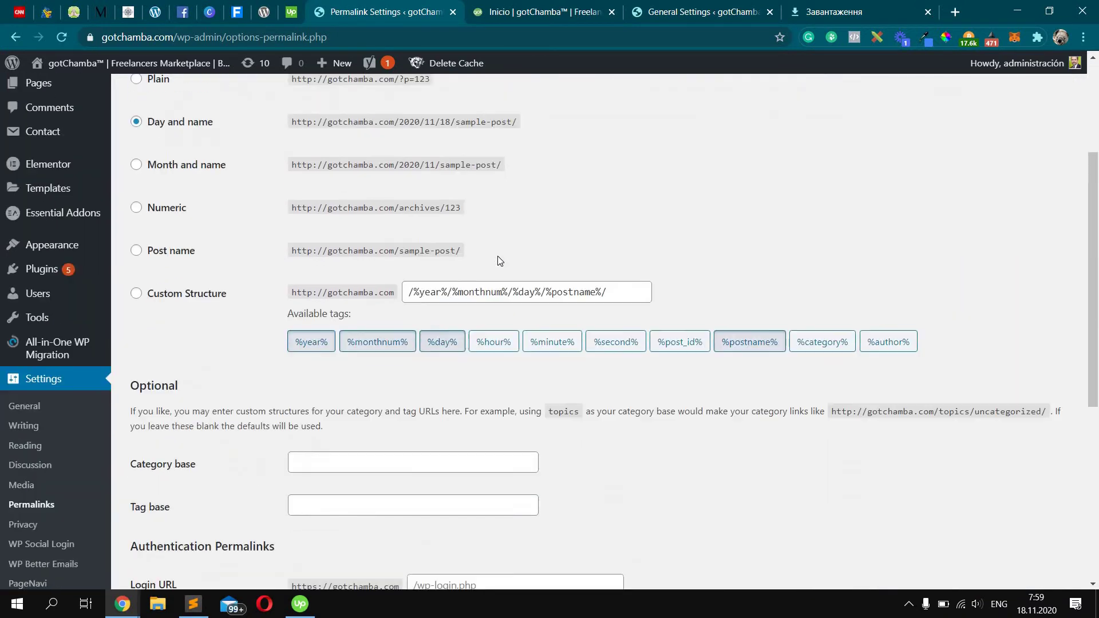
{"action": "scroll", "coordinate": [497, 256], "scroll_direction": "down", "scroll_amount": 3}
{"action": "scroll", "coordinate": [497, 257], "scroll_direction": "down", "scroll_amount": 3}
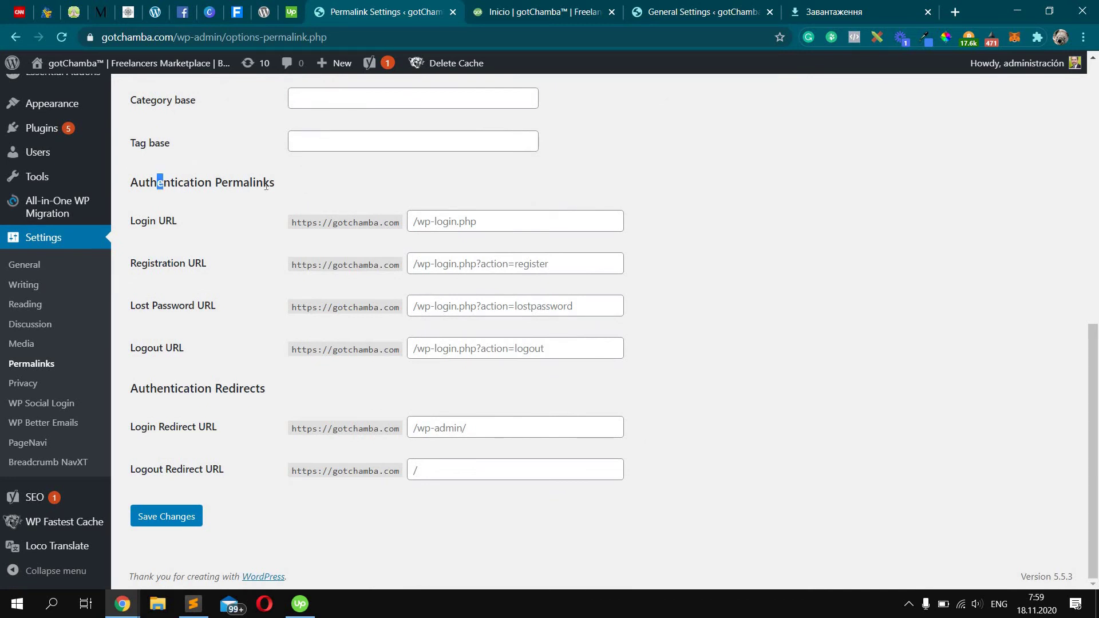
{"action": "left_click_drag", "start_coordinate": [157, 182], "coordinate": [264, 183]}
{"action": "left_click", "coordinate": [280, 388]}
{"action": "left_click_drag", "start_coordinate": [266, 388], "coordinate": [148, 388]}
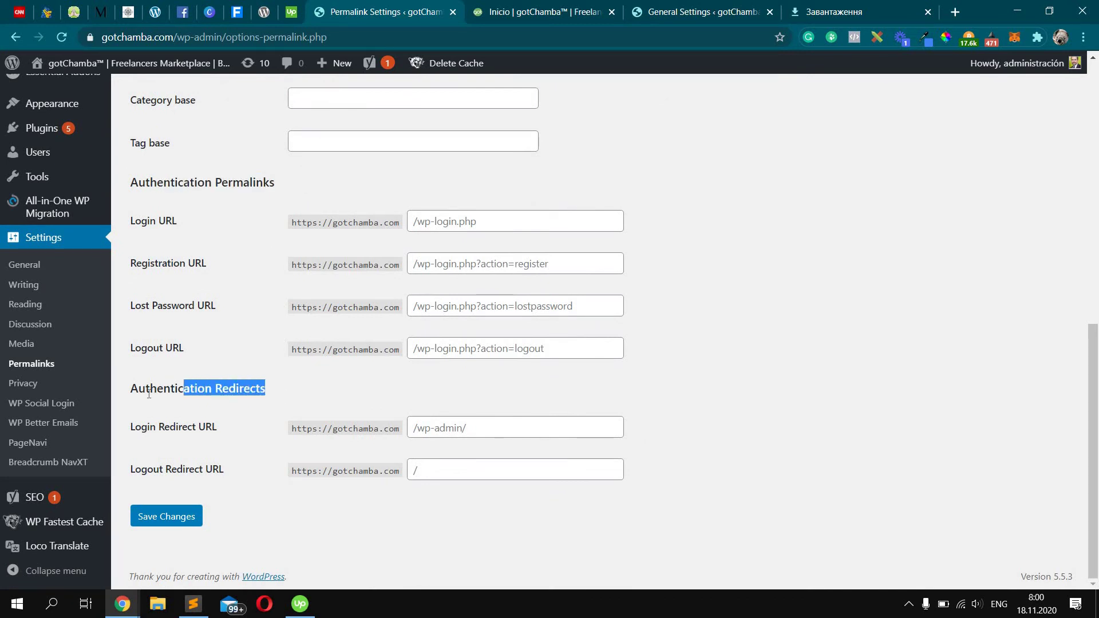
{"action": "left_click", "coordinate": [171, 388]}
Point out the Login URL, Registration URL and Lost Password URL fields
{"action": "double_click", "coordinate": [171, 388]}
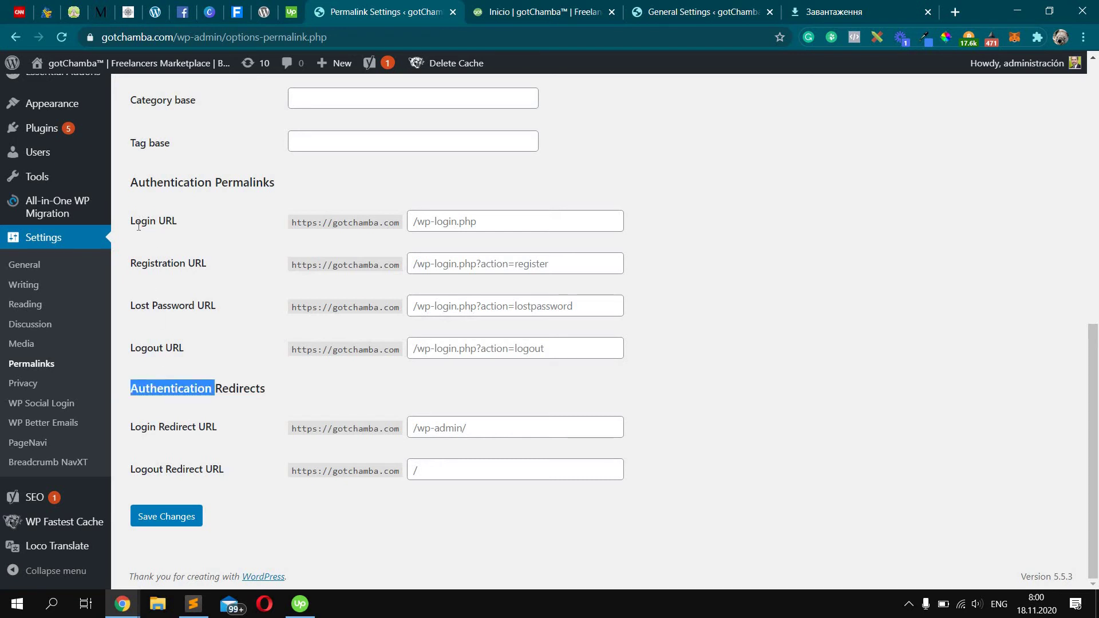
{"action": "left_click", "coordinate": [136, 224]}
{"action": "left_click_drag", "start_coordinate": [134, 221], "coordinate": [166, 220]}
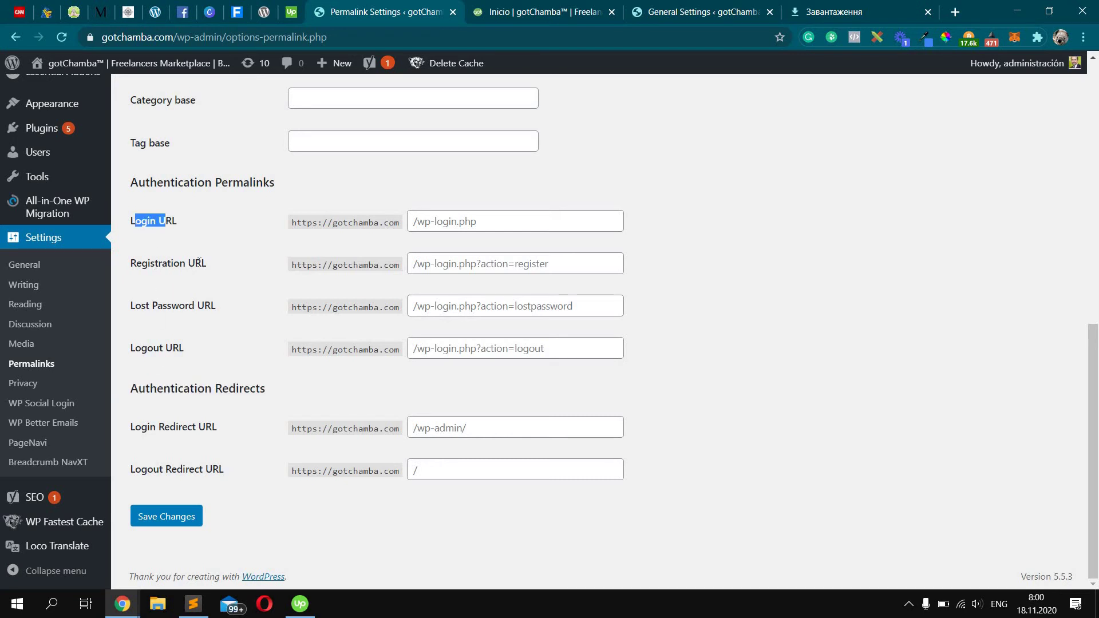
{"action": "left_click_drag", "start_coordinate": [203, 263], "coordinate": [156, 262]}
{"action": "double_click", "coordinate": [176, 306]}
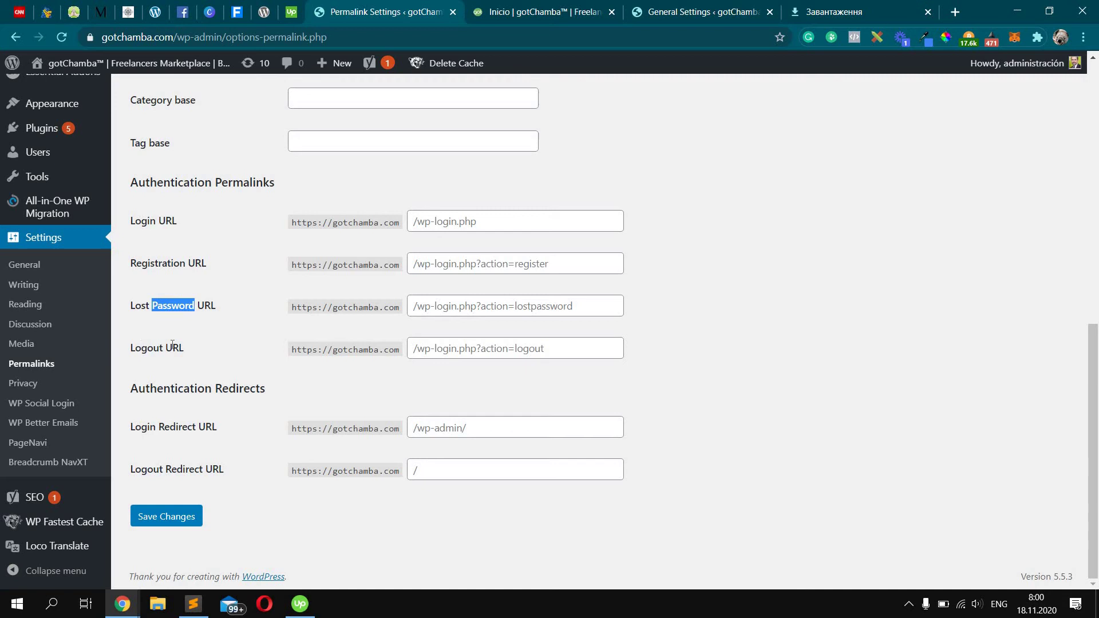
Point out the Logout URL field and set the Login URL to 'login'
{"action": "left_click_drag", "start_coordinate": [143, 348], "coordinate": [172, 348]}
{"action": "left_click", "coordinate": [431, 225]}
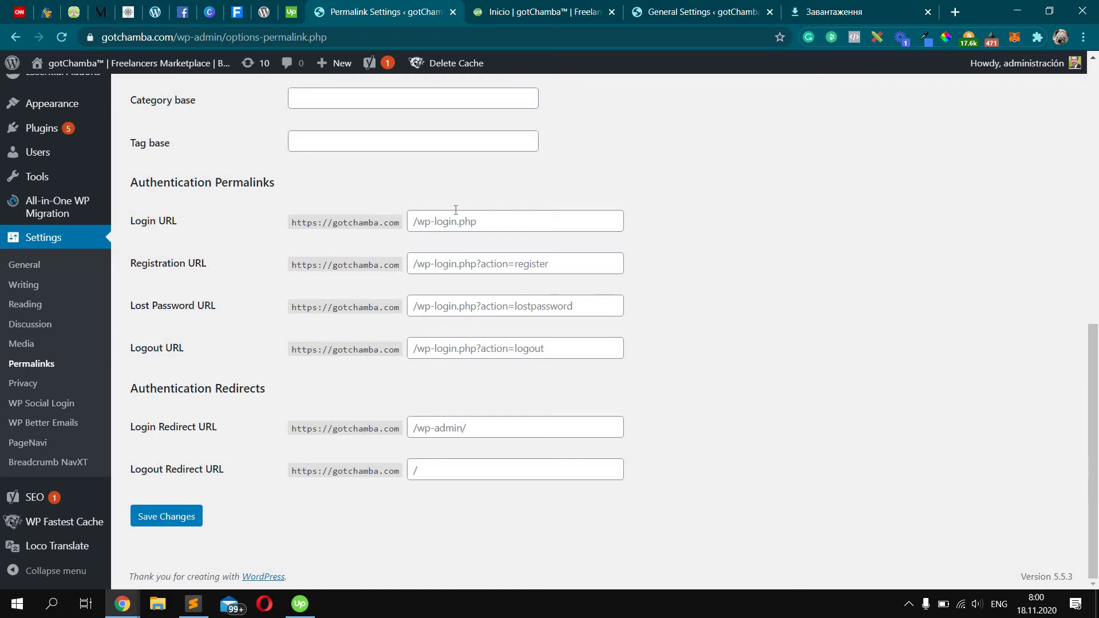
{"action": "left_click", "coordinate": [456, 221]}
{"action": "type", "text": "login"}
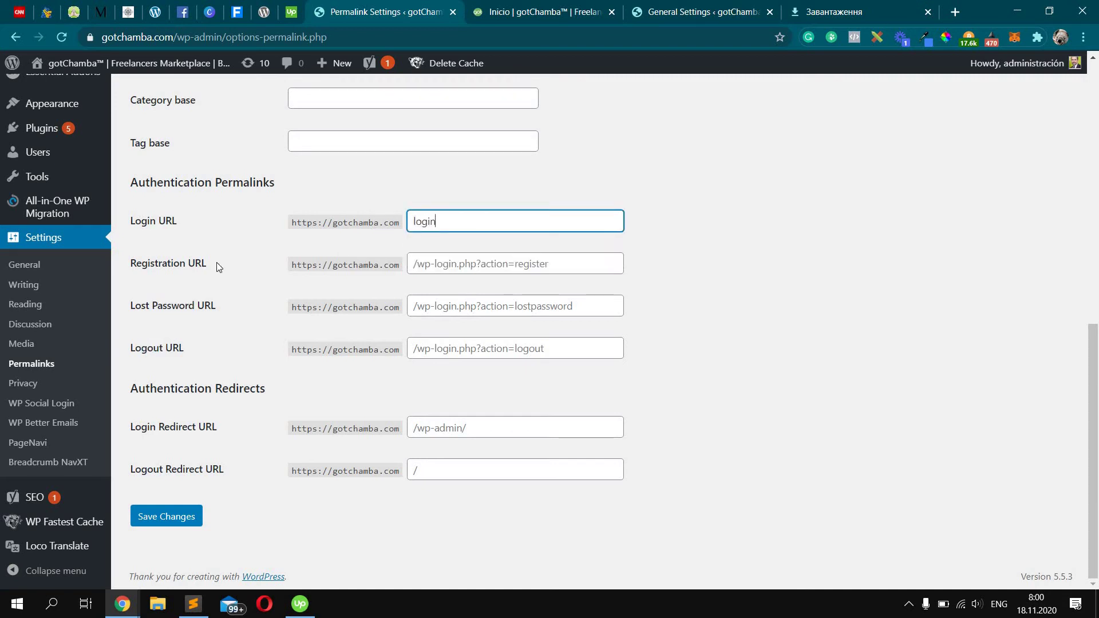
Set the Registration URL to 'registration', save, and go to the private site window
{"action": "left_click_drag", "start_coordinate": [151, 263], "coordinate": [179, 262]}
{"action": "left_click", "coordinate": [441, 263]}
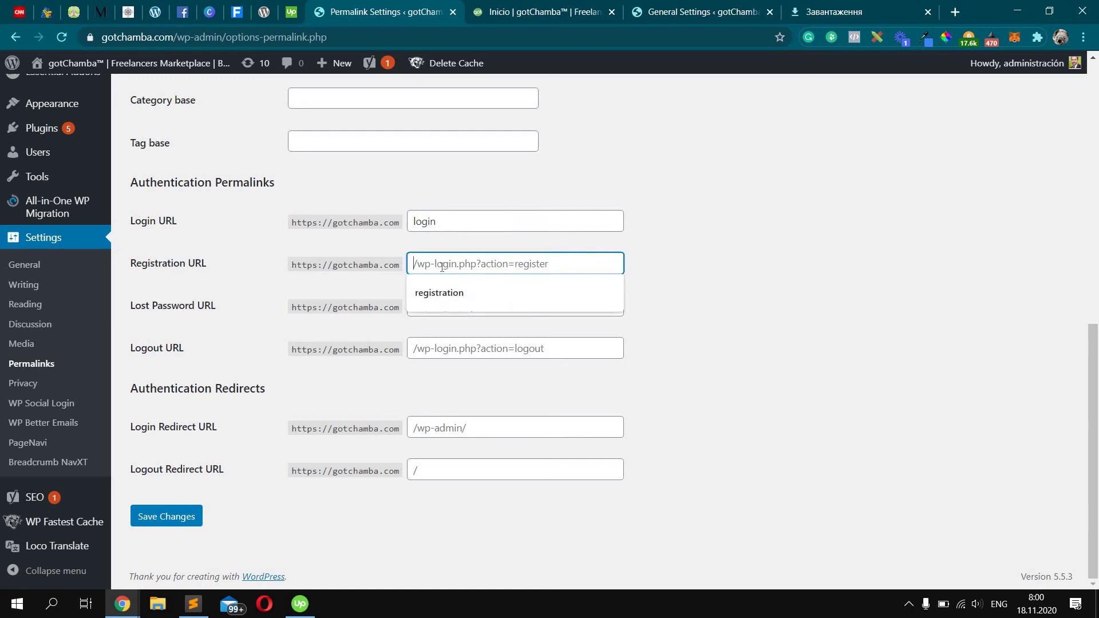
{"action": "type", "text": "registration"}
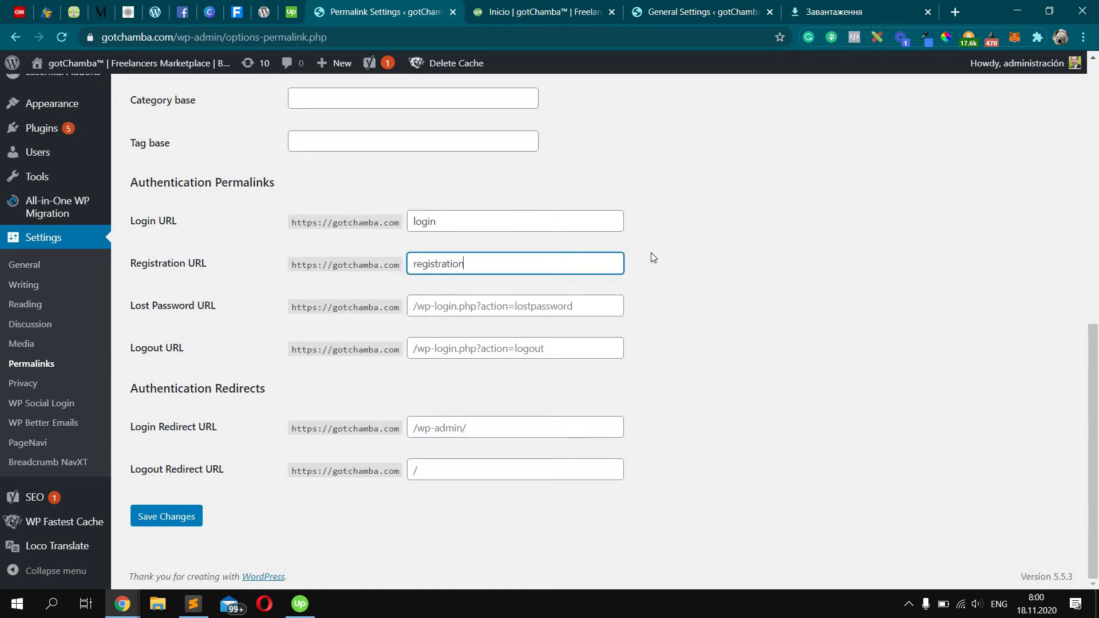
{"action": "left_click", "coordinate": [651, 253]}
{"action": "left_click", "coordinate": [161, 518]}
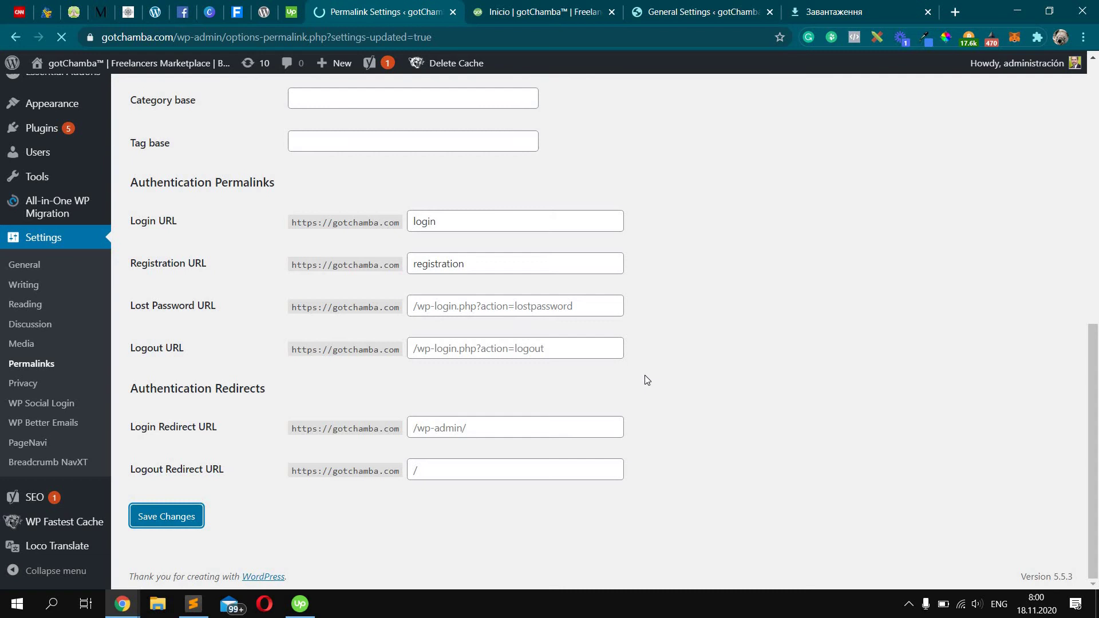
{"action": "key", "text": "alt+Tab"}
{"action": "left_click", "coordinate": [337, 12]}
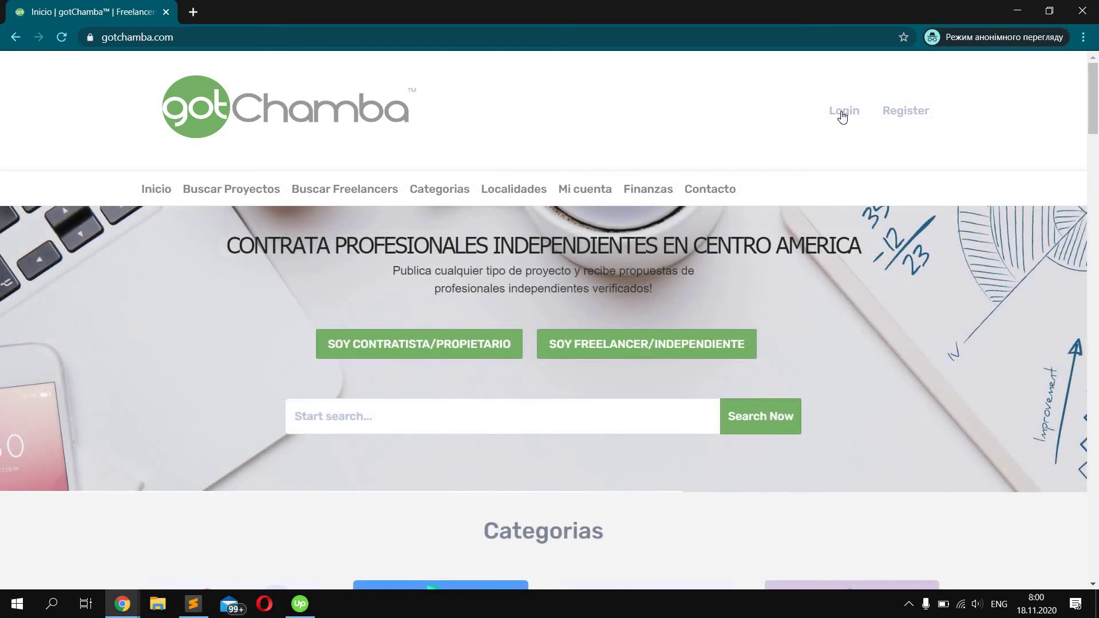
Follow the homepage Login and Register links and check that the address ends in /registration
{"action": "left_click", "coordinate": [843, 112]}
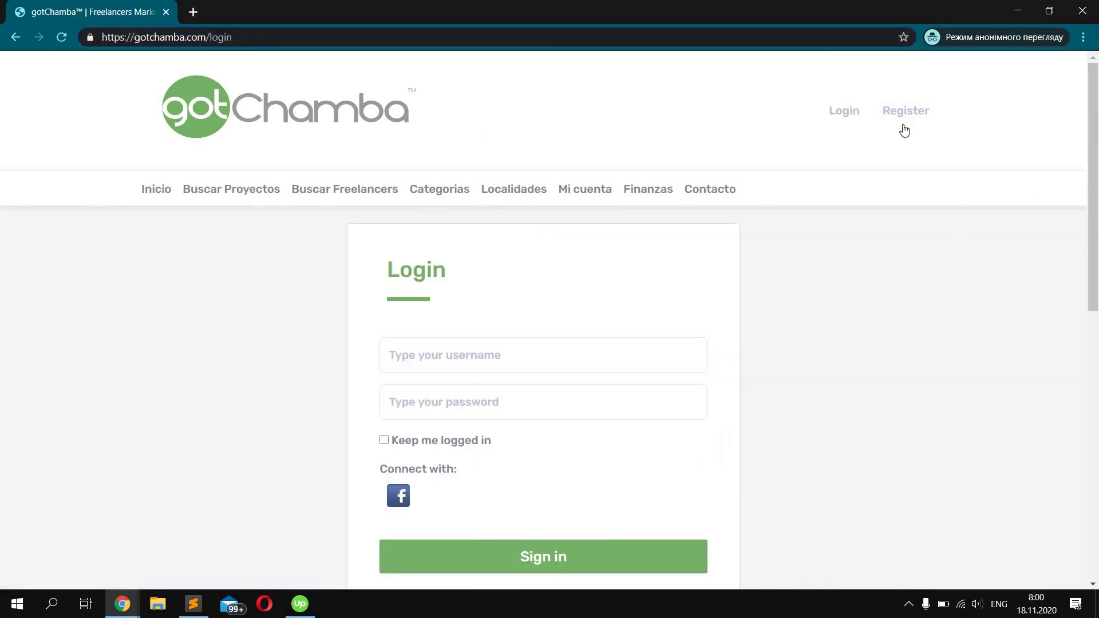
{"action": "left_click", "coordinate": [906, 112]}
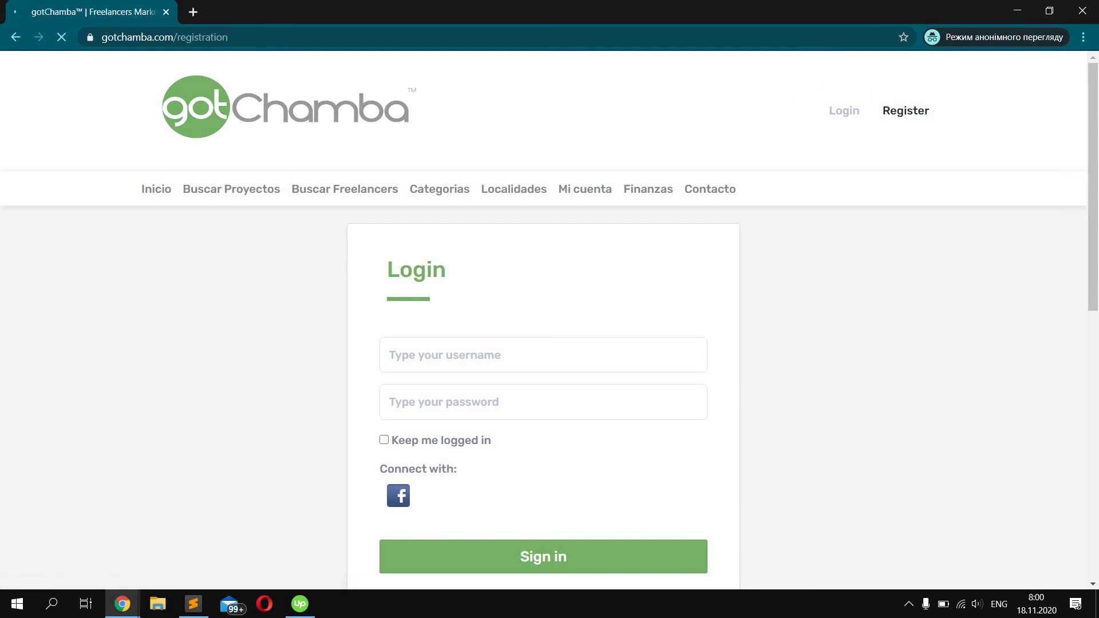
{"action": "left_click", "coordinate": [222, 36]}
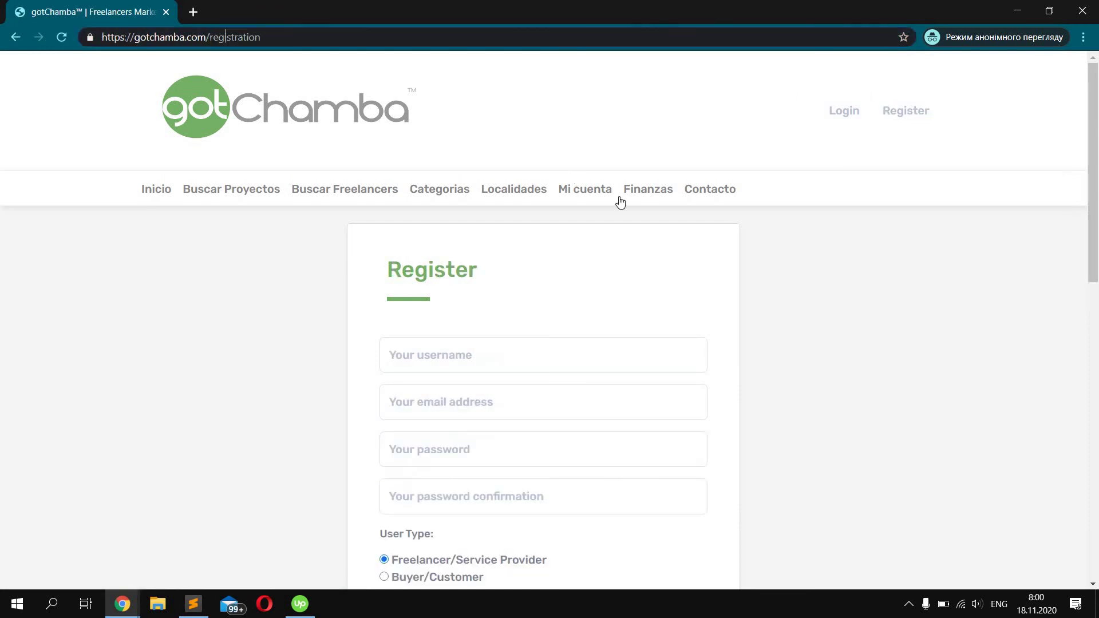